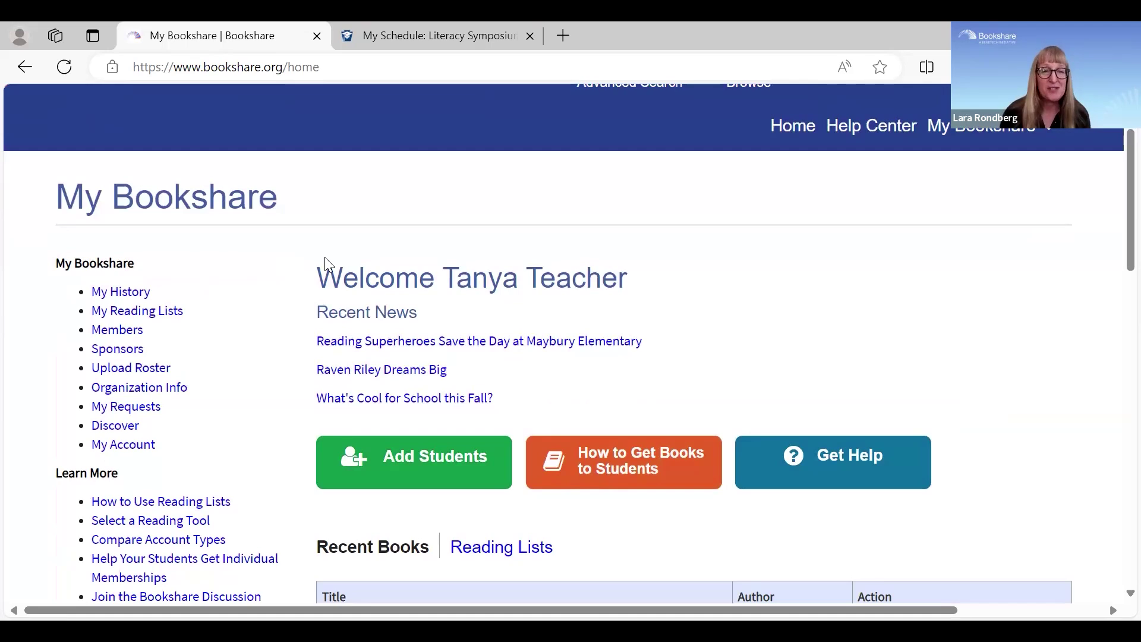
- Open the Members page and review the roster of students with their grades, memberships, qualifying disabilities and plans
left_click(117, 336)
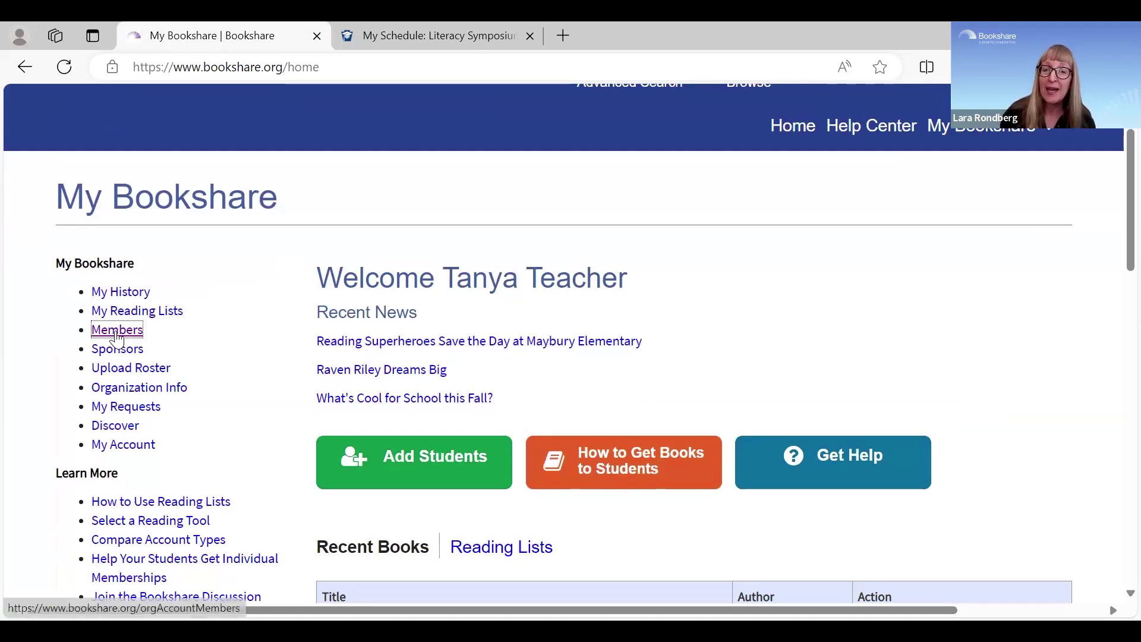
left_click(142, 352)
left_click(132, 334)
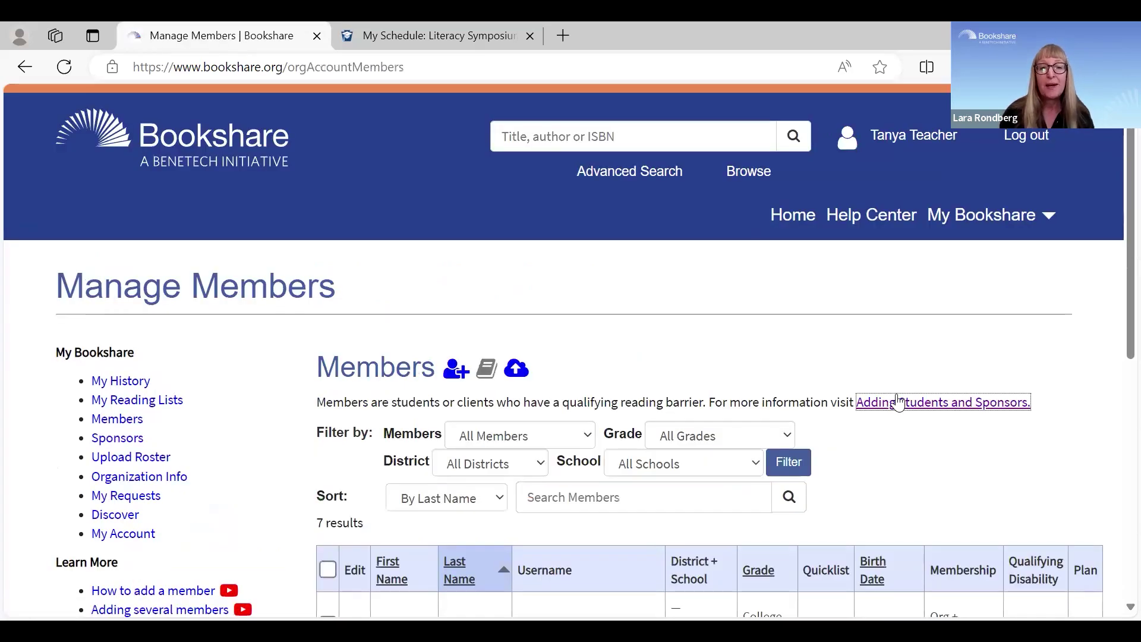
scroll(898, 401, "down", 3)
scroll(898, 401, "down", 5)
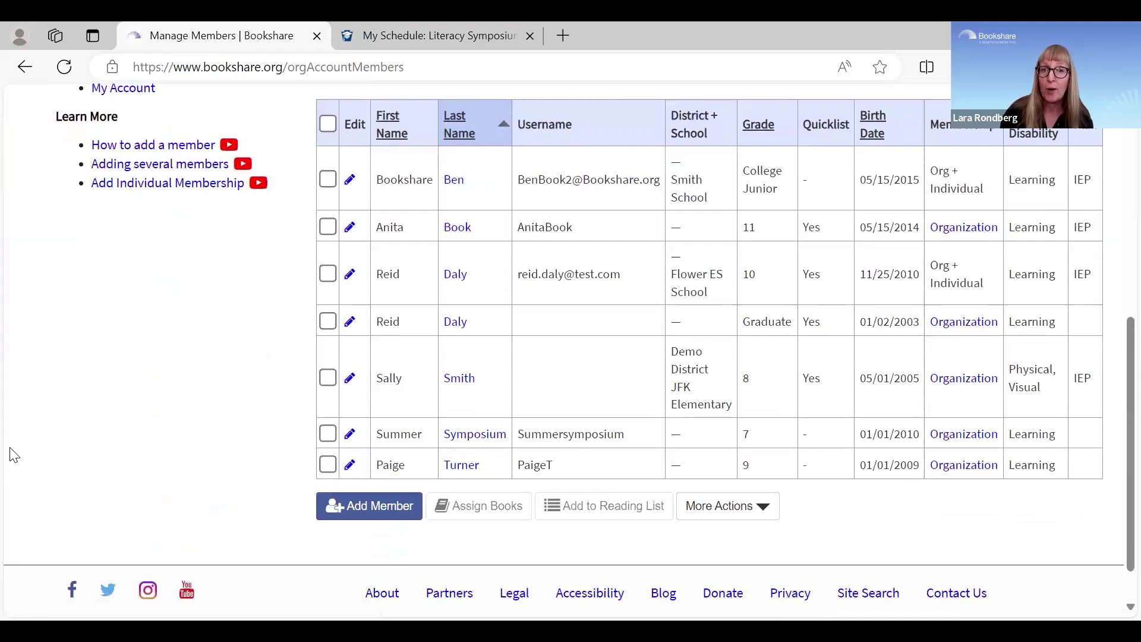
scroll(99, 402, "up", 1)
scroll(99, 402, "up", 2)
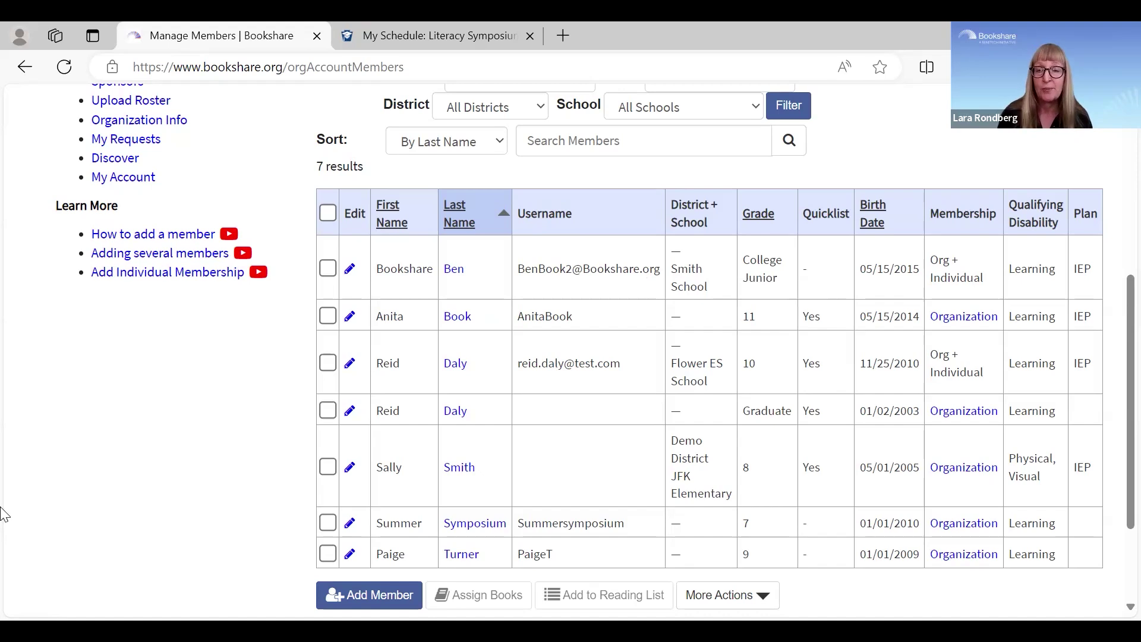
scroll(50, 493, "down", 1)
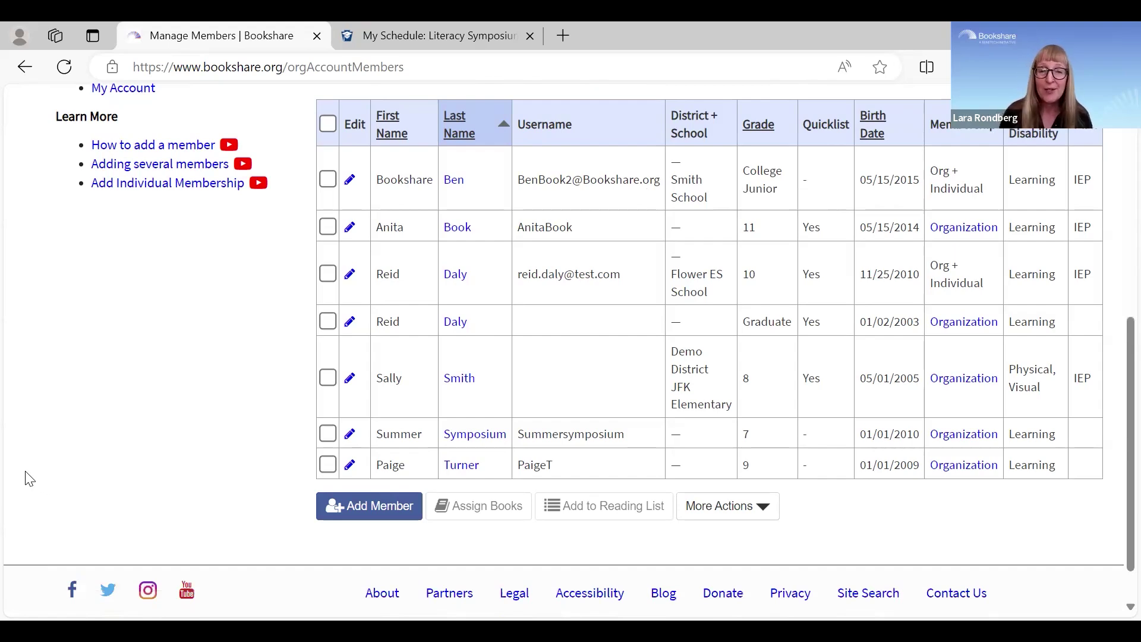
- Open a blank new-member form and view its account details and qualifying information fields
left_click(359, 511)
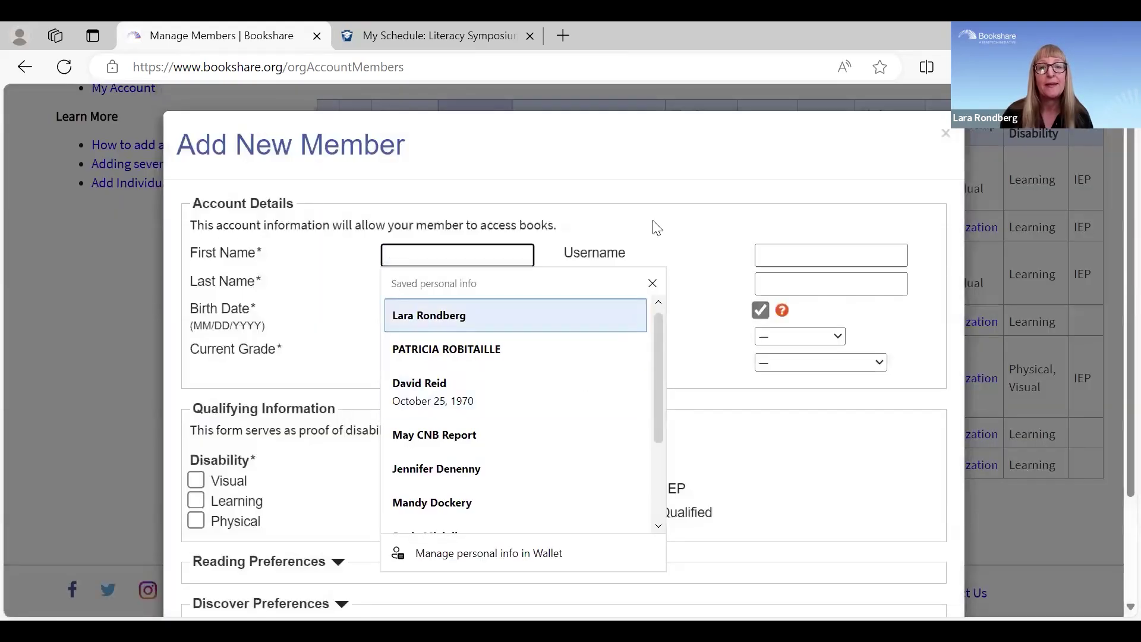
left_click(656, 228)
scroll(639, 178, "down", 3)
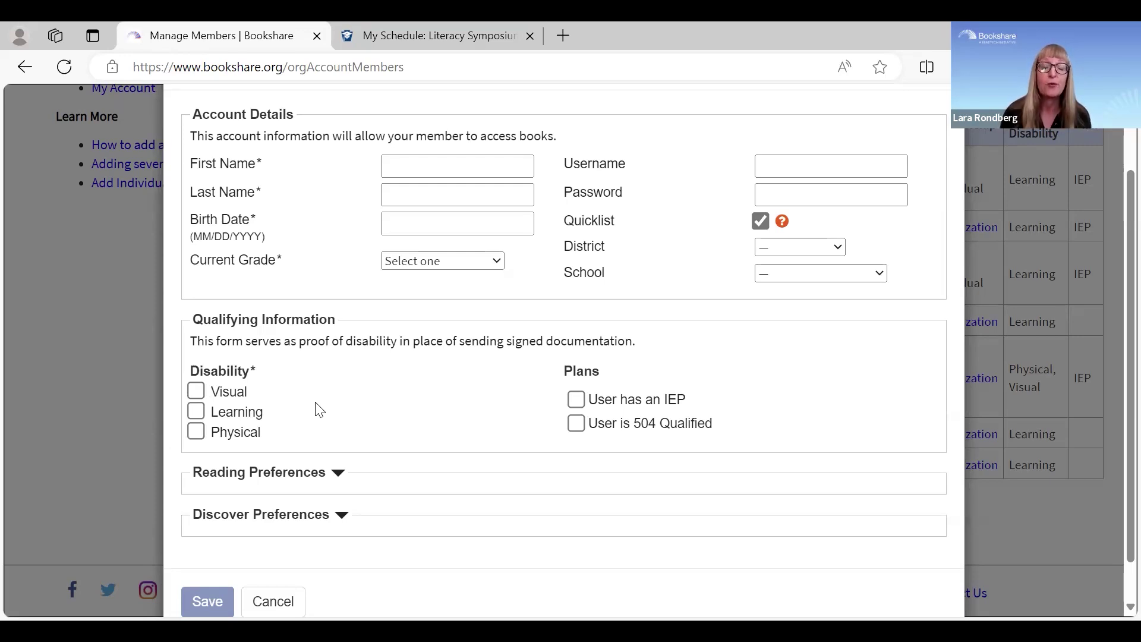
- Try the Visual, Learning and Physical disability options, clear them, and discard the new-member form
left_click(196, 391)
left_click(196, 411)
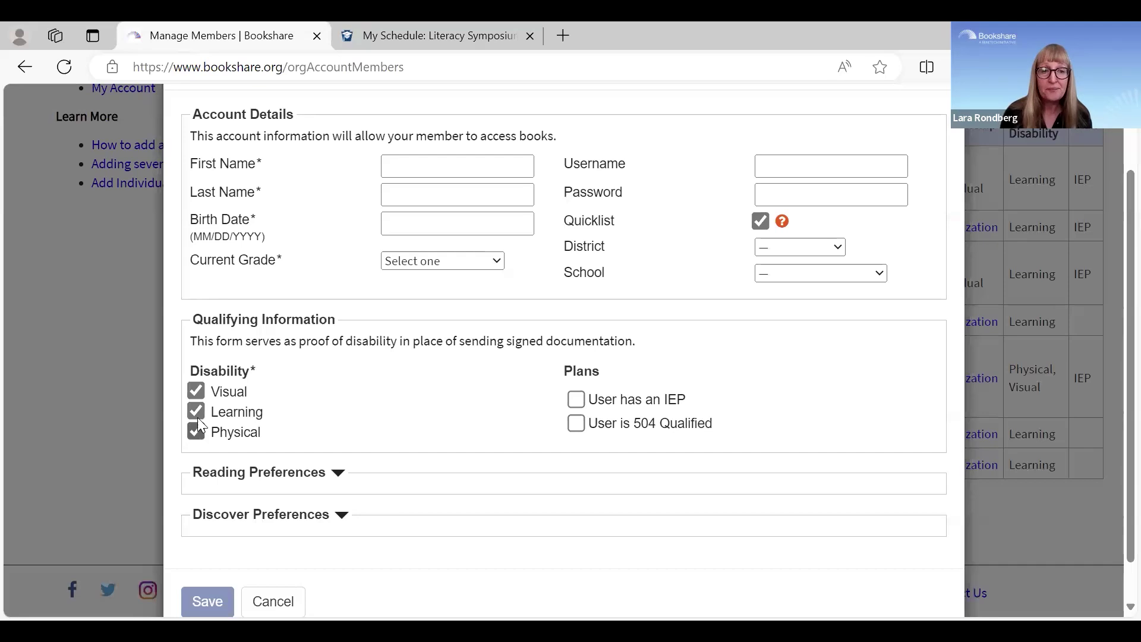
left_click(196, 410)
left_click(195, 432)
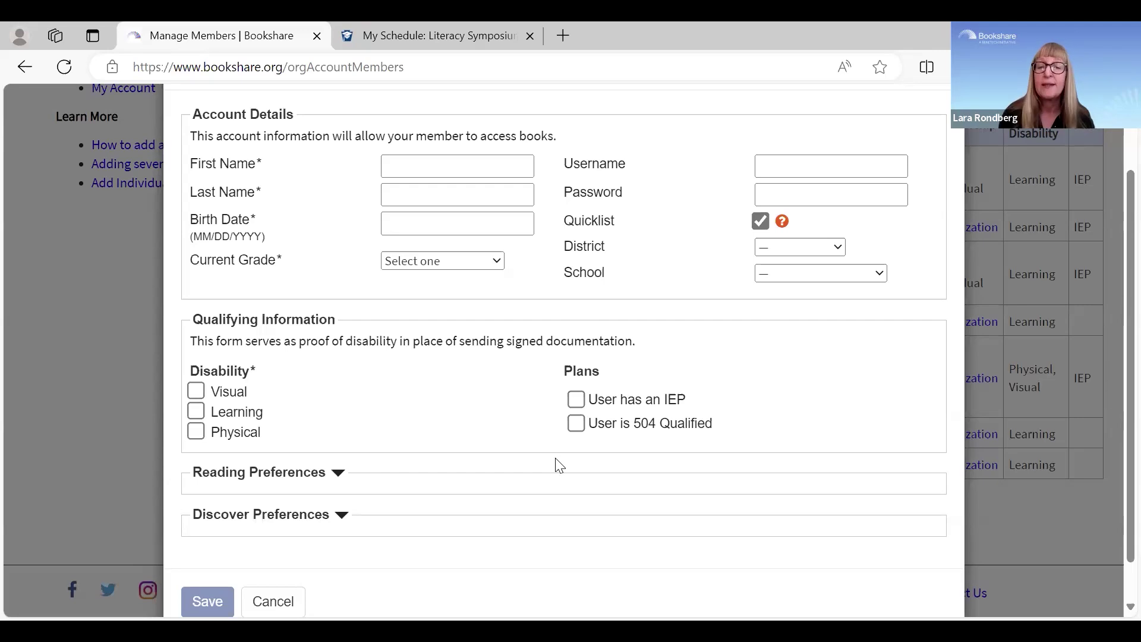
left_click(275, 600)
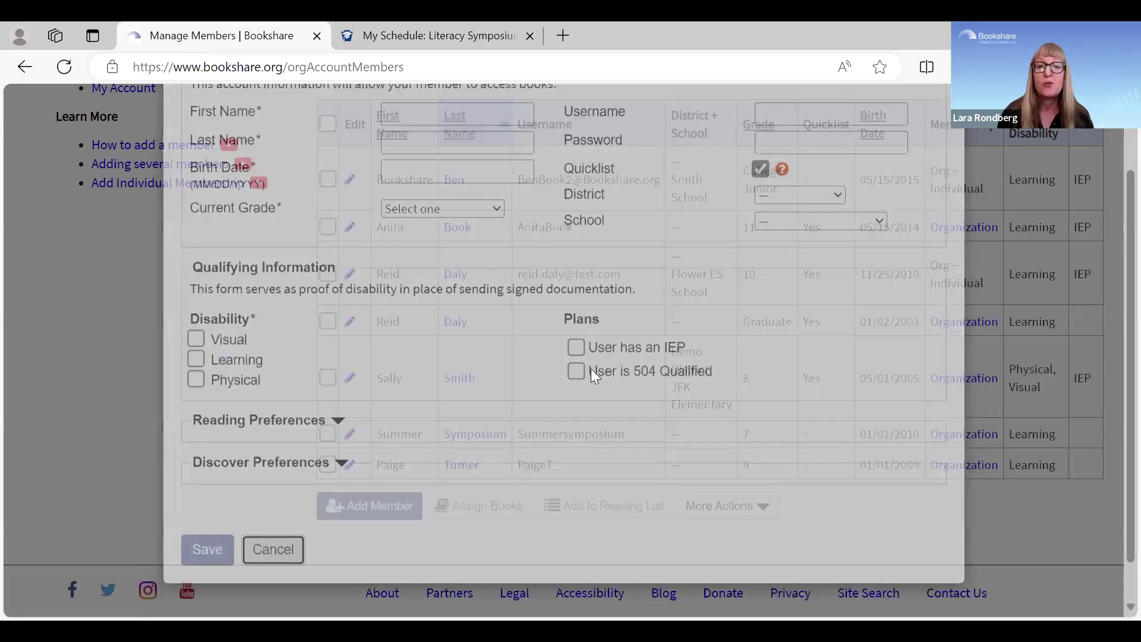
- Search the book collection for "harry potter"
scroll(650, 361, "up", 2)
scroll(650, 361, "up", 1)
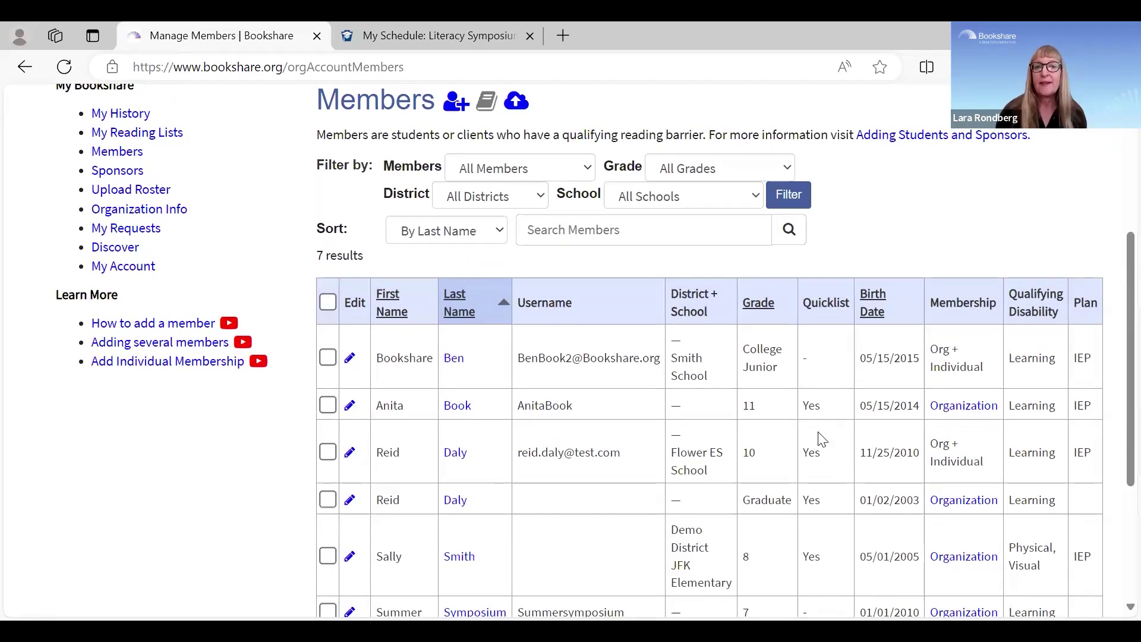
scroll(822, 439, "up", 2)
scroll(952, 440, "up", 1)
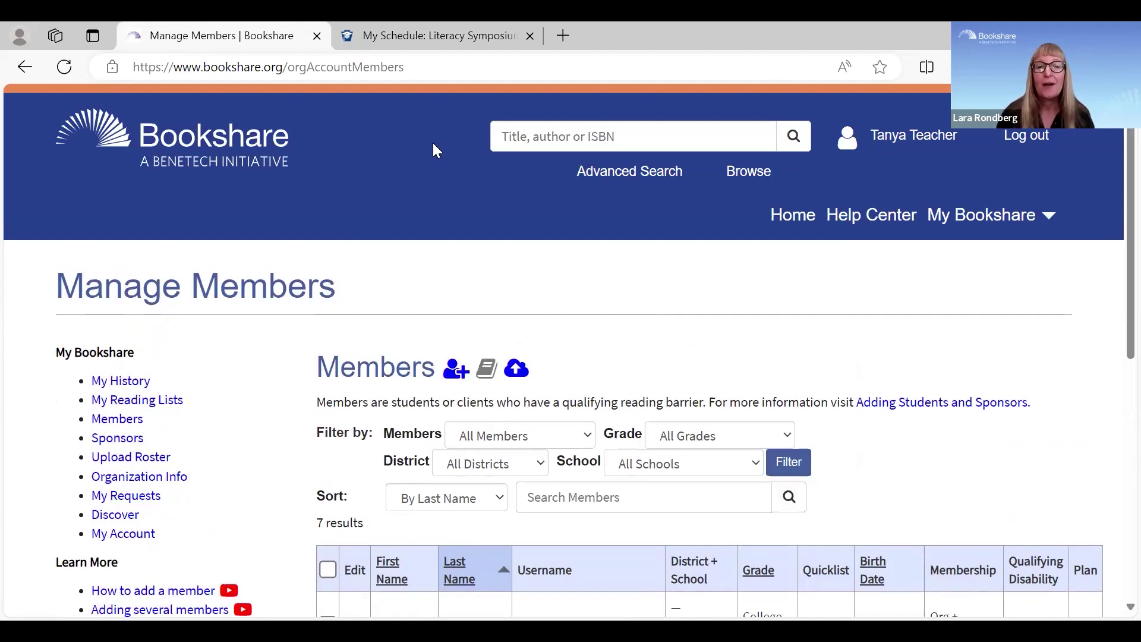
left_click(556, 136)
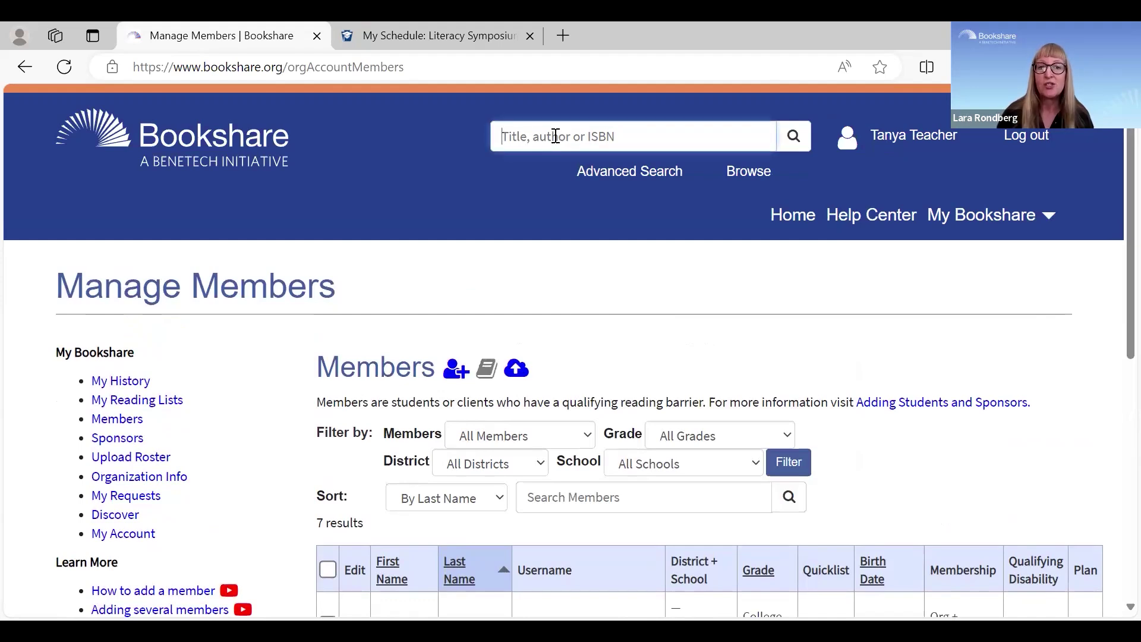
type("harry potter")
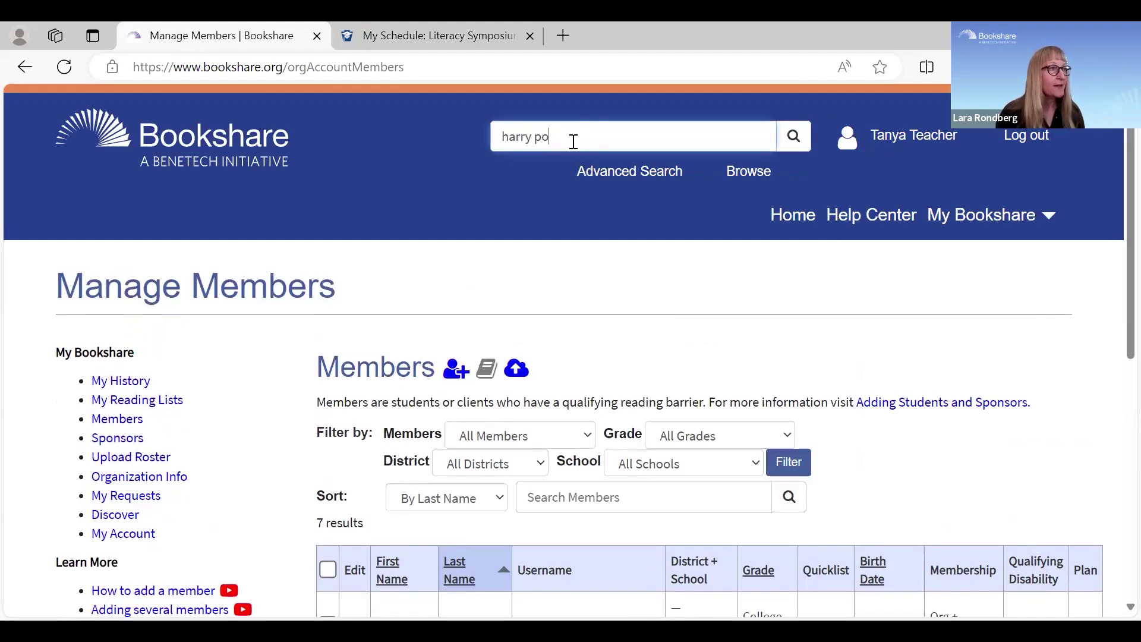
left_click(793, 134)
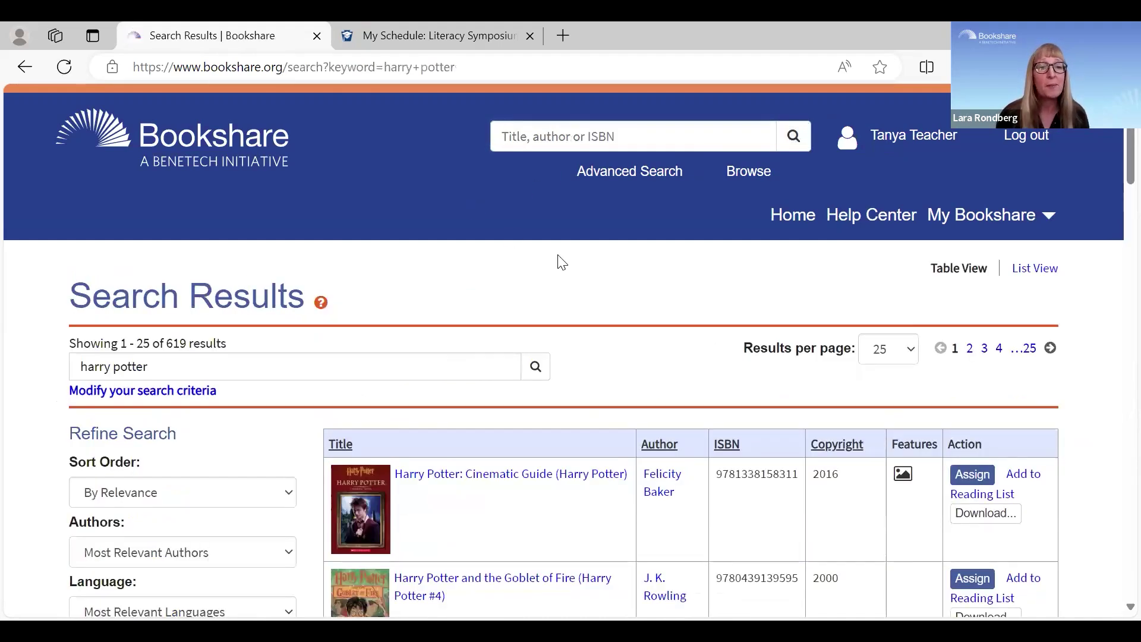
- Examine the Harry Potter search results, including their authors, copyright years, features and available refinement filters
scroll(427, 350, "down", 2)
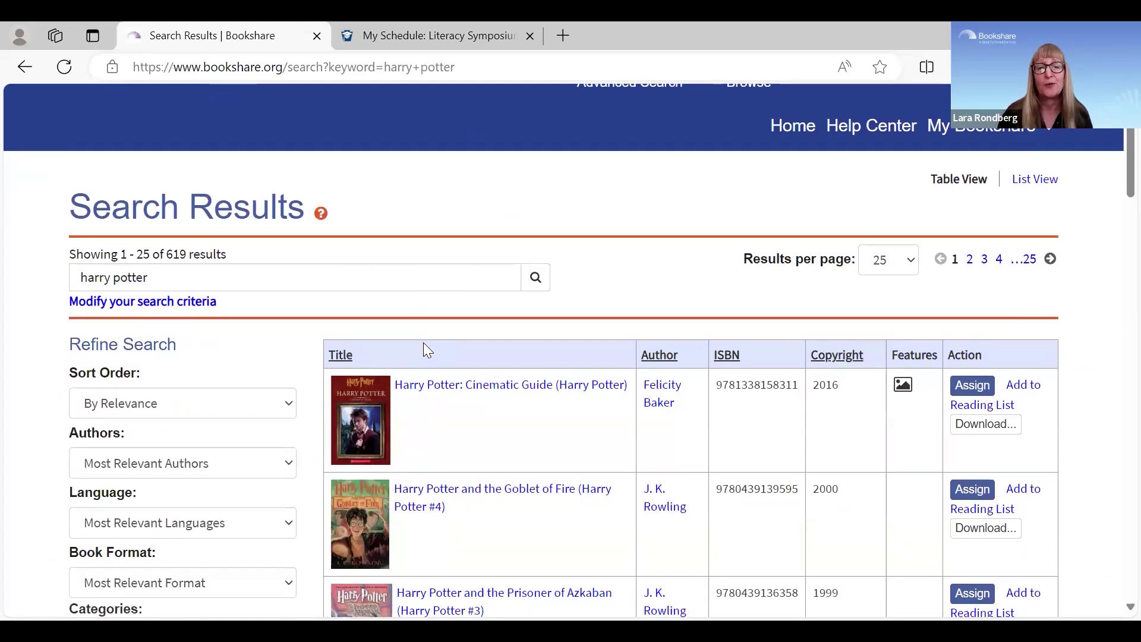
scroll(423, 342, "down", 3)
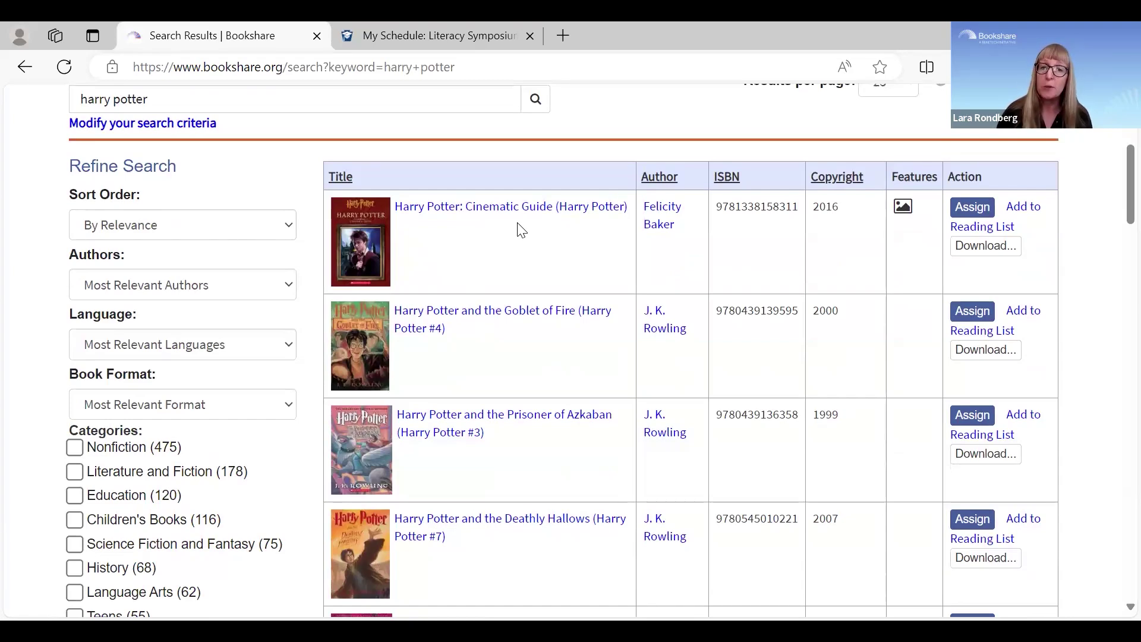
scroll(489, 409, "down", 2)
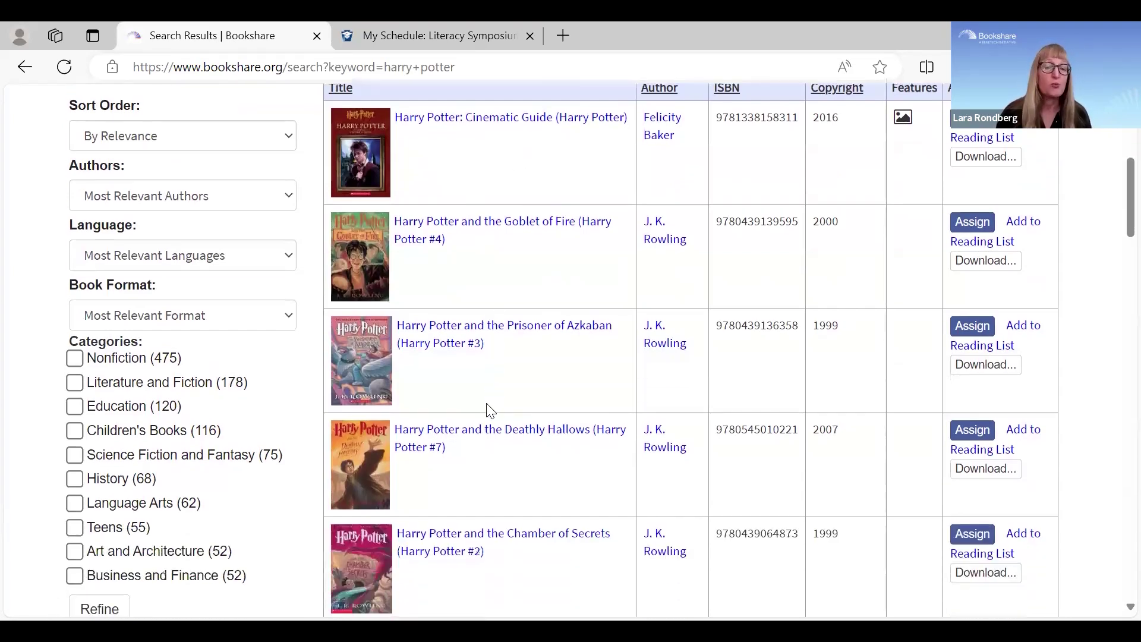
scroll(488, 410, "down", 2)
scroll(494, 409, "down", 2)
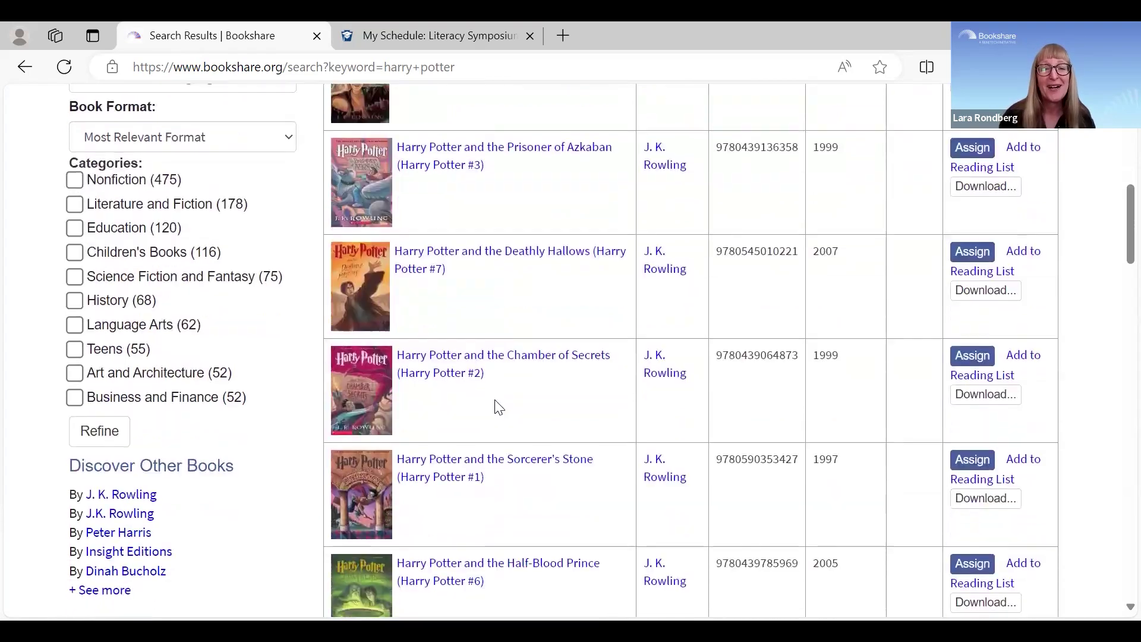
scroll(498, 407, "down", 1)
scroll(496, 405, "down", 3)
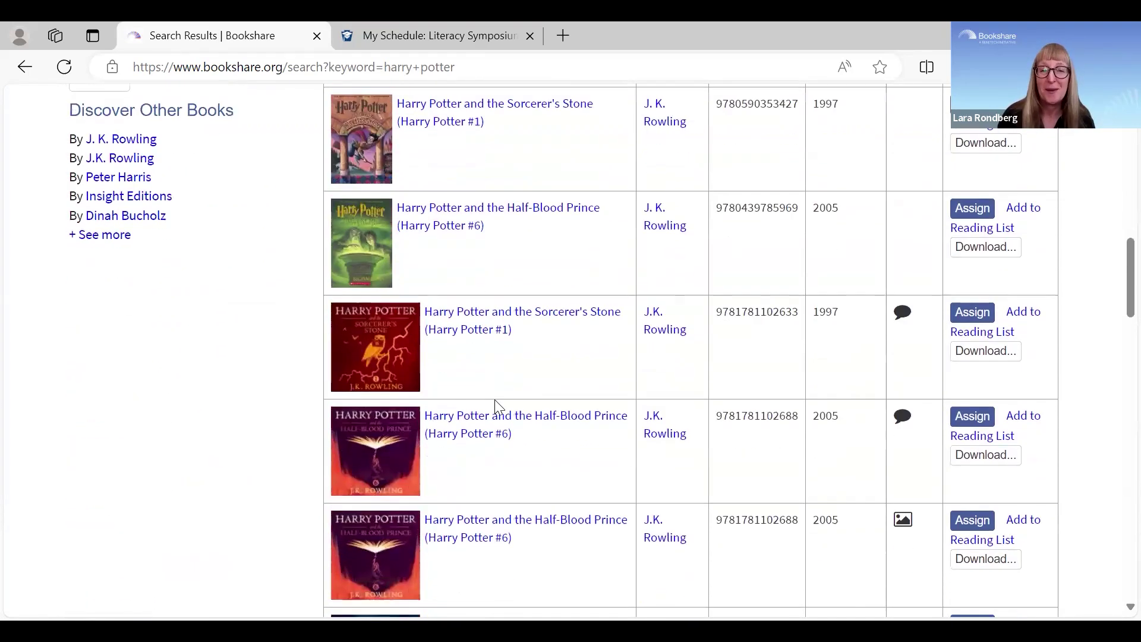
scroll(497, 404, "up", 10)
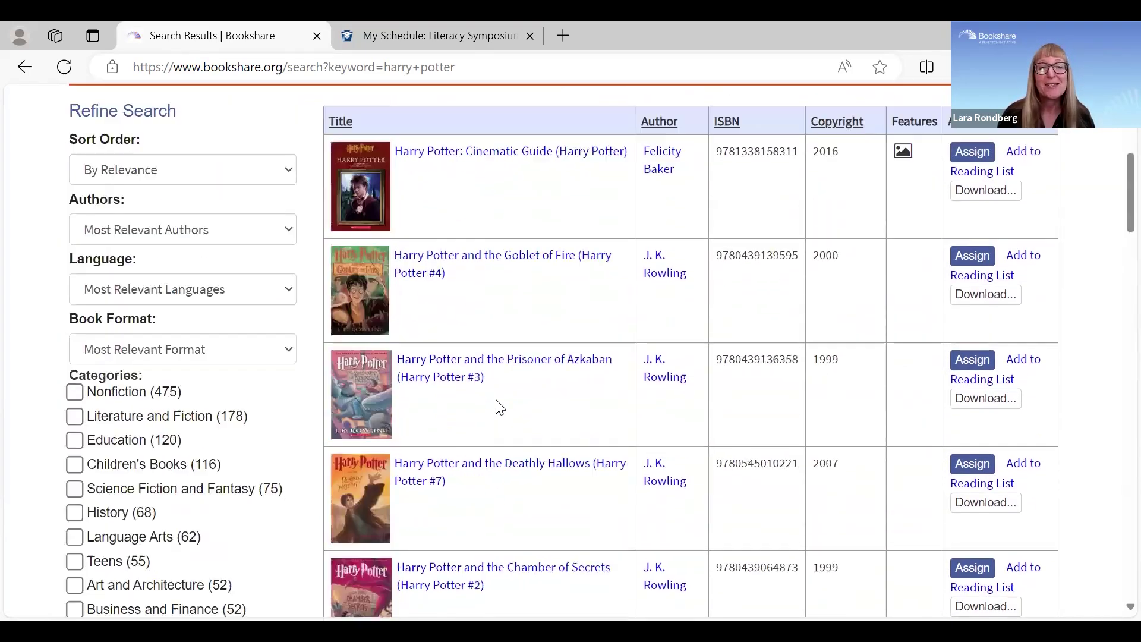
- Open the advanced book search and restrict it to books that contain images and image descriptions
left_click(615, 177)
scroll(664, 390, "down", 3)
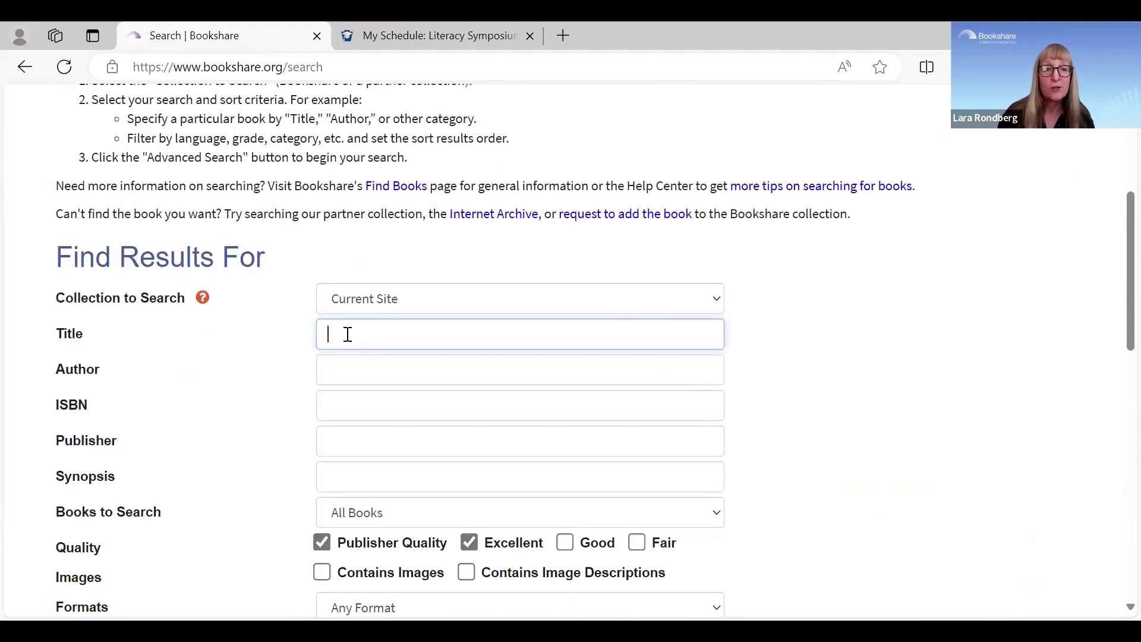
scroll(484, 357, "down", 1)
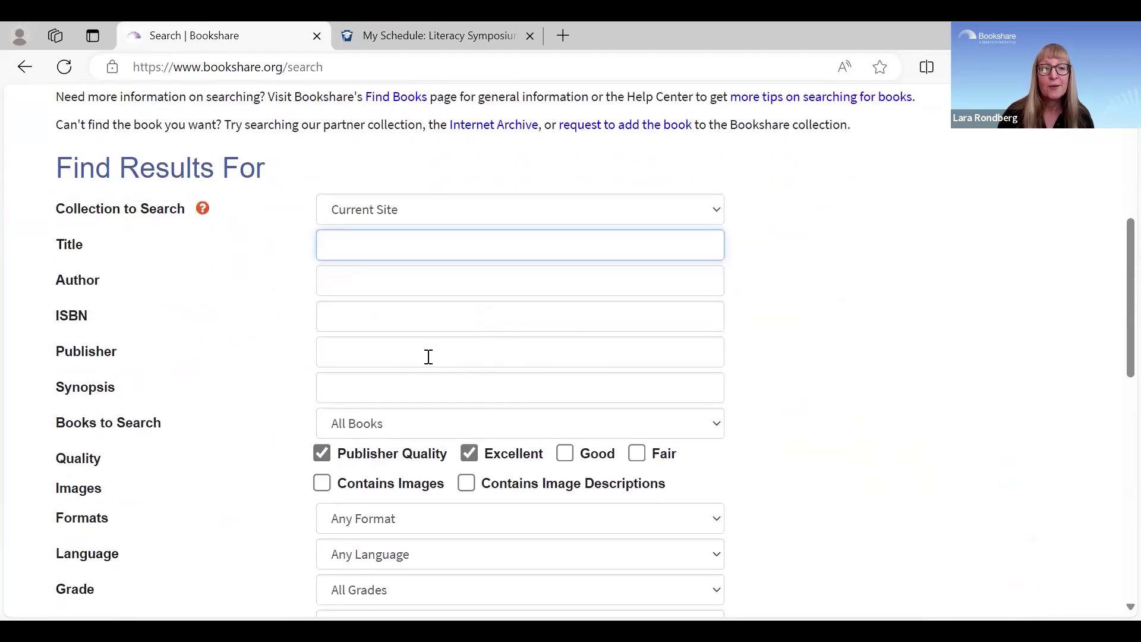
scroll(458, 351, "down", 1)
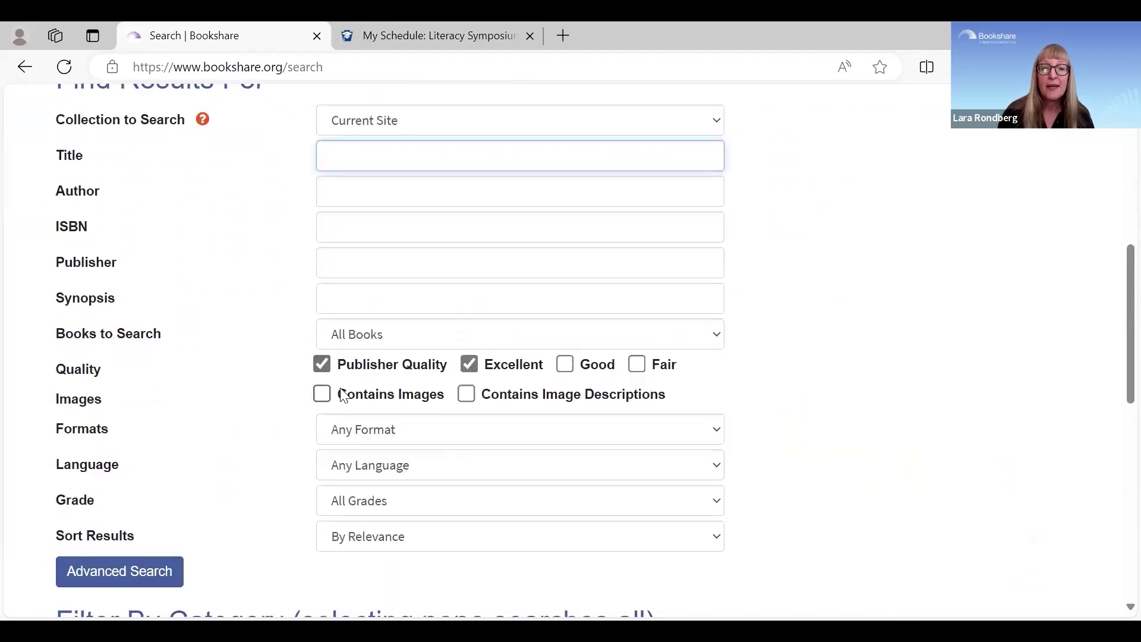
left_click(322, 396)
left_click(468, 394)
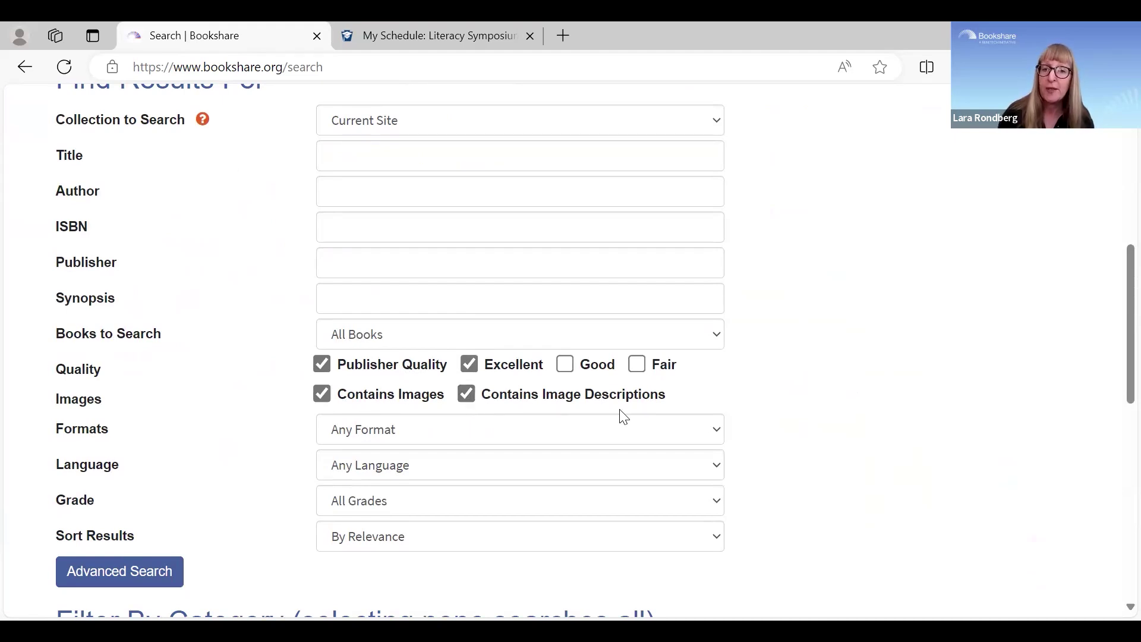